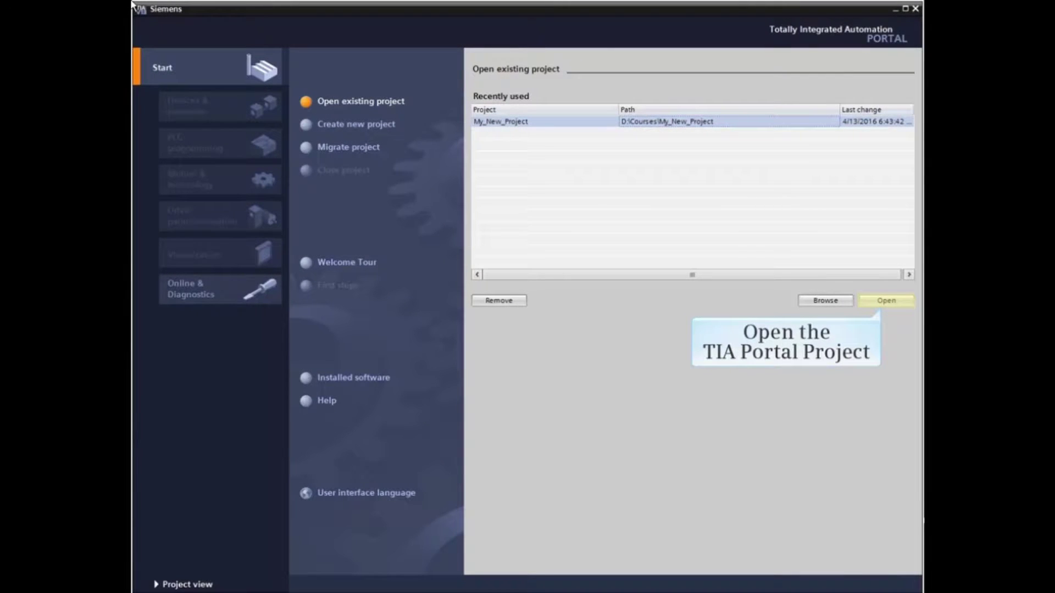
# Open the recently used My_New_Project and switch to the project view
pyautogui.click(885, 301)
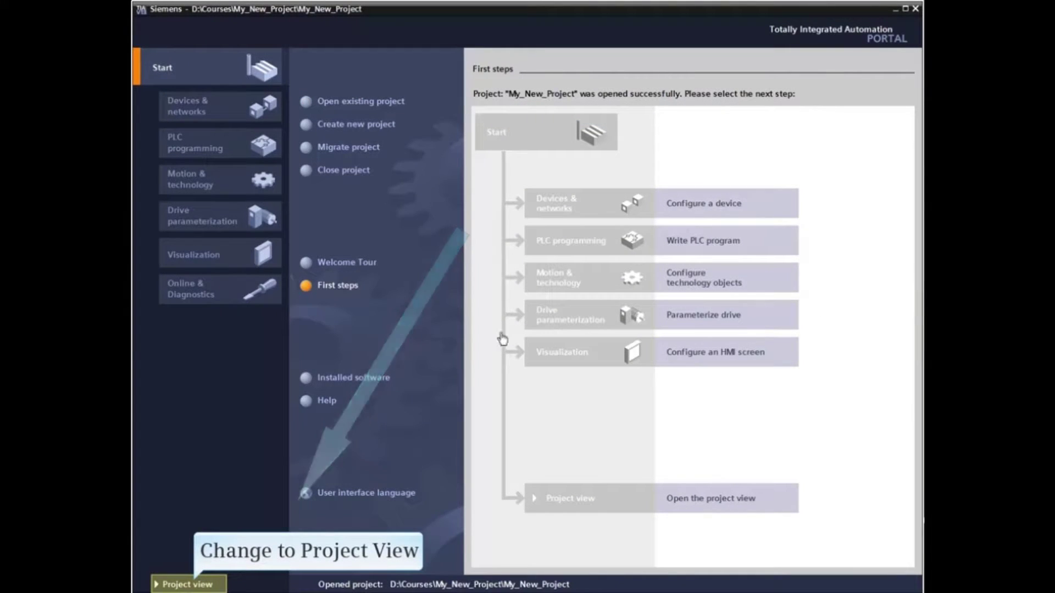
pyautogui.click(188, 584)
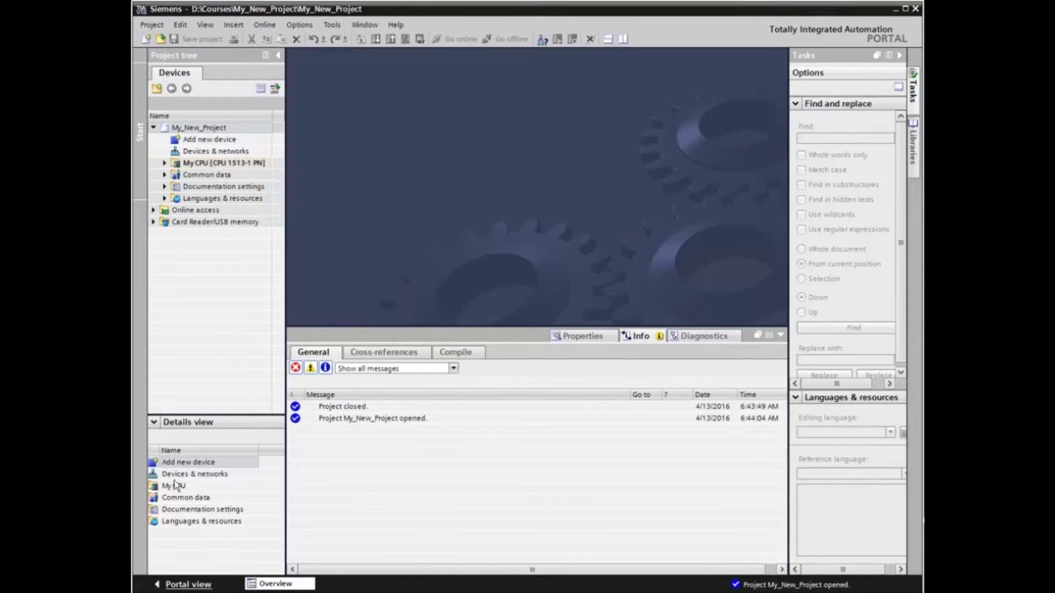
# Under My CPU's PLC tags, add a new tag table and open Tag table_1
pyautogui.click(164, 163)
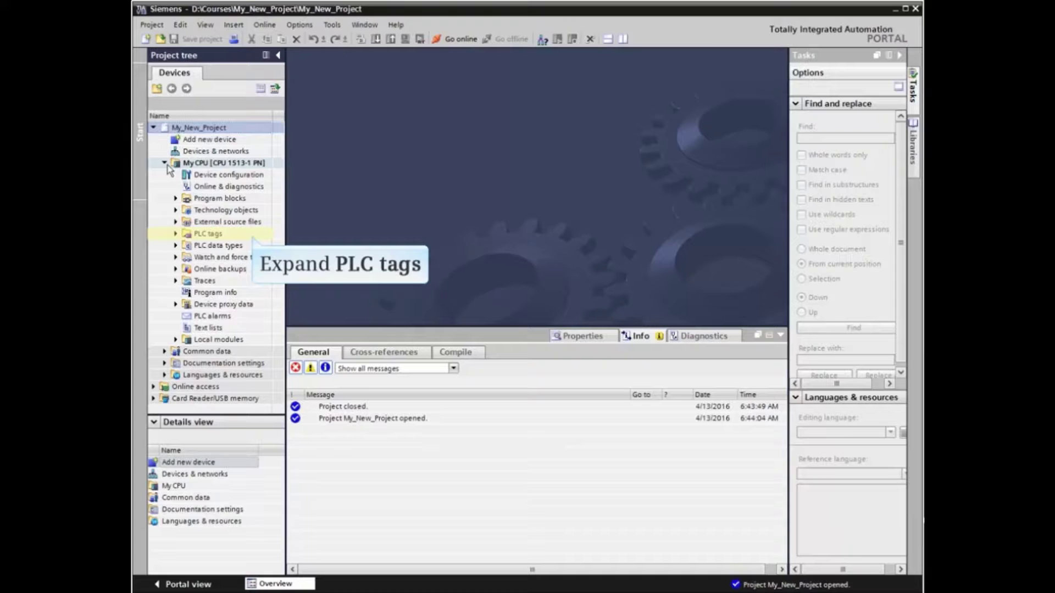
pyautogui.click(176, 234)
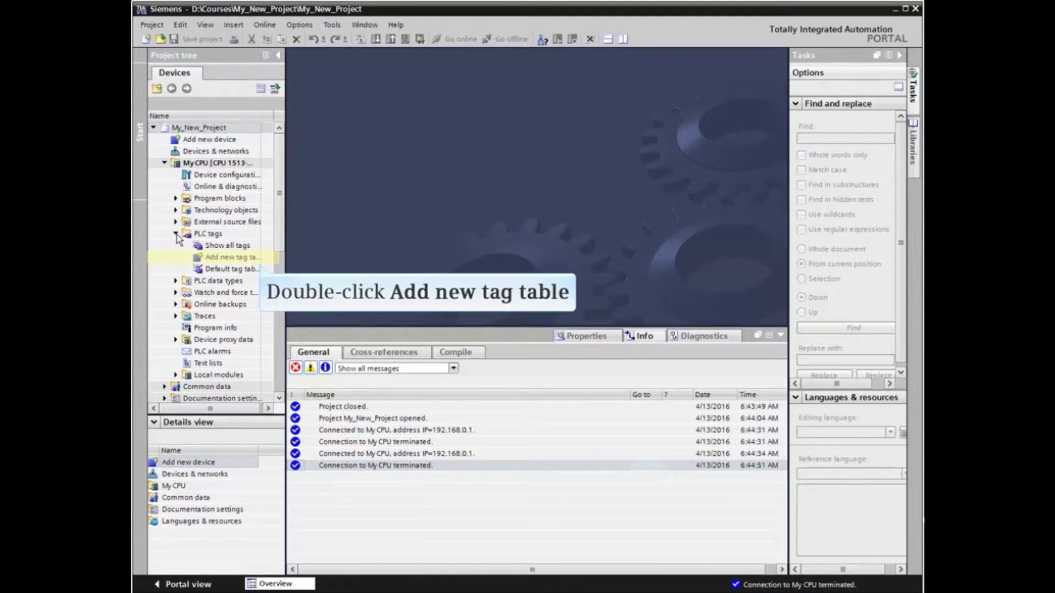
pyautogui.doubleClick(220, 258)
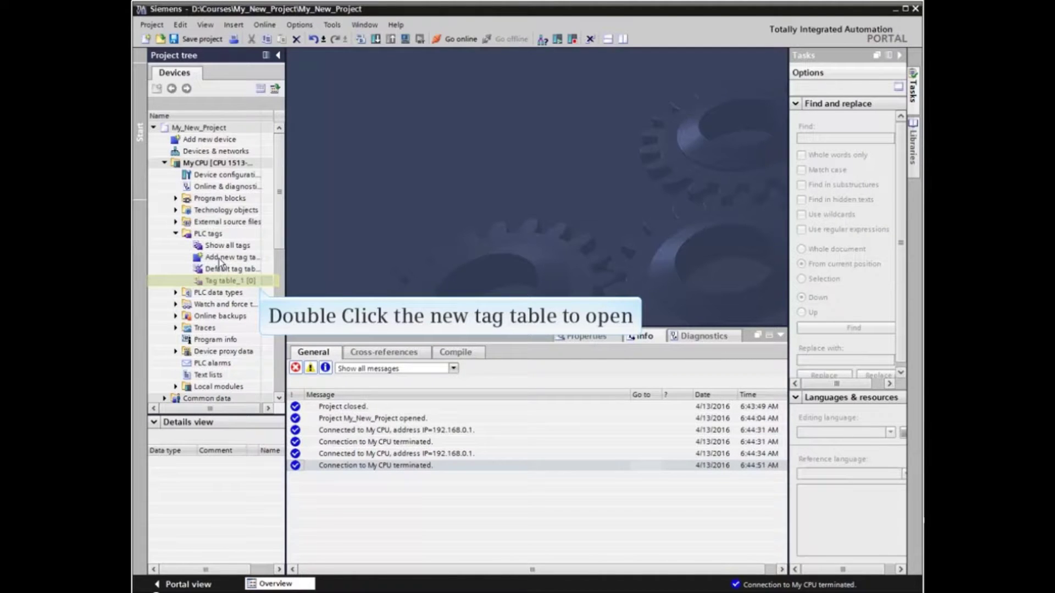
pyautogui.doubleClick(222, 282)
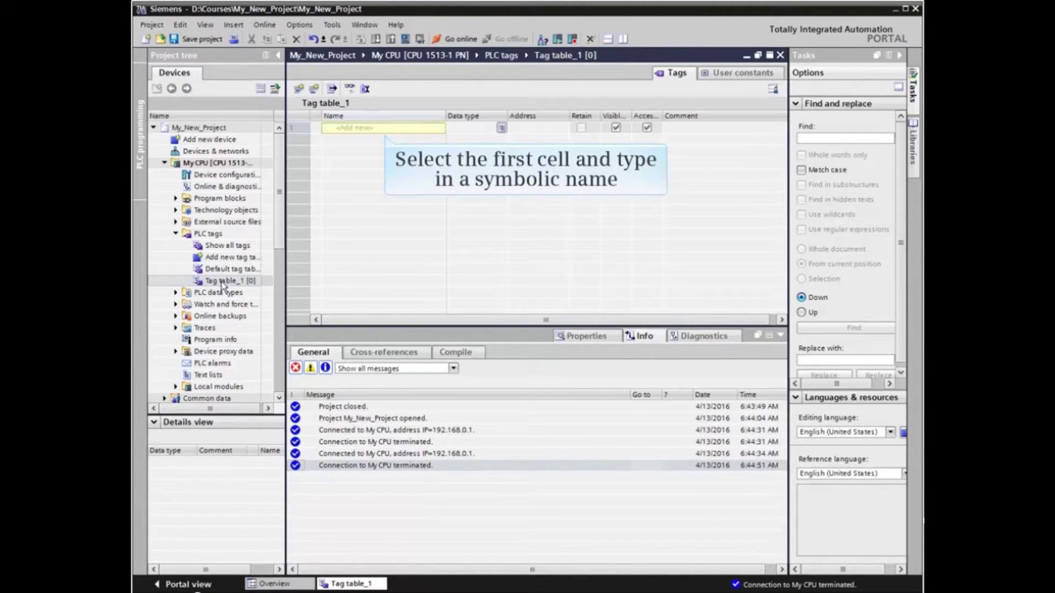
# Add the tag 'Operation OFF' as a Bool at address %I0.0
pyautogui.click(383, 128)
pyautogui.write('Operation OFF')
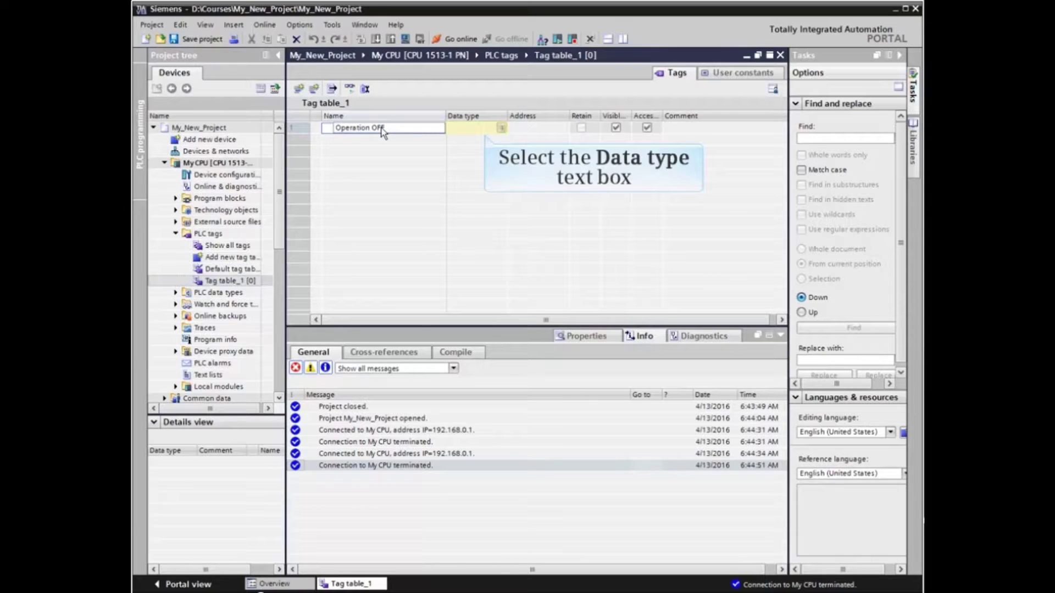
pyautogui.click(490, 127)
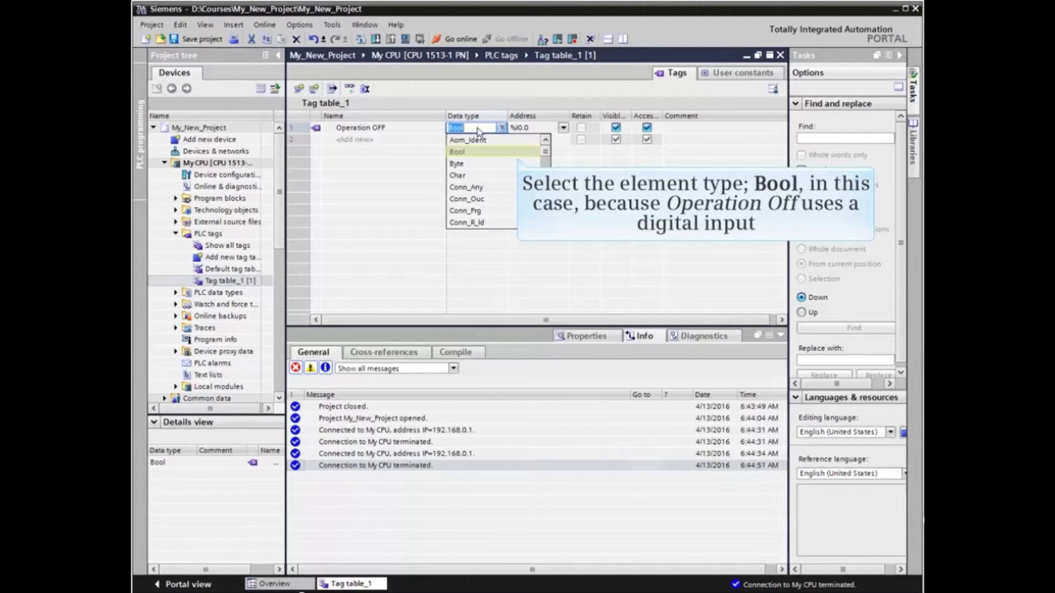
pyautogui.click(464, 151)
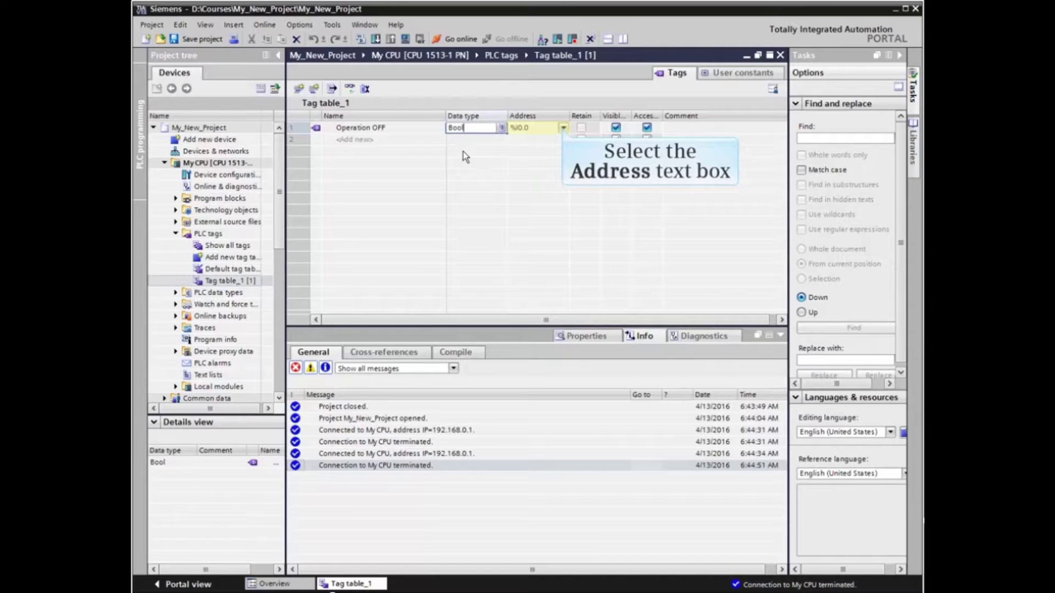
pyautogui.click(563, 128)
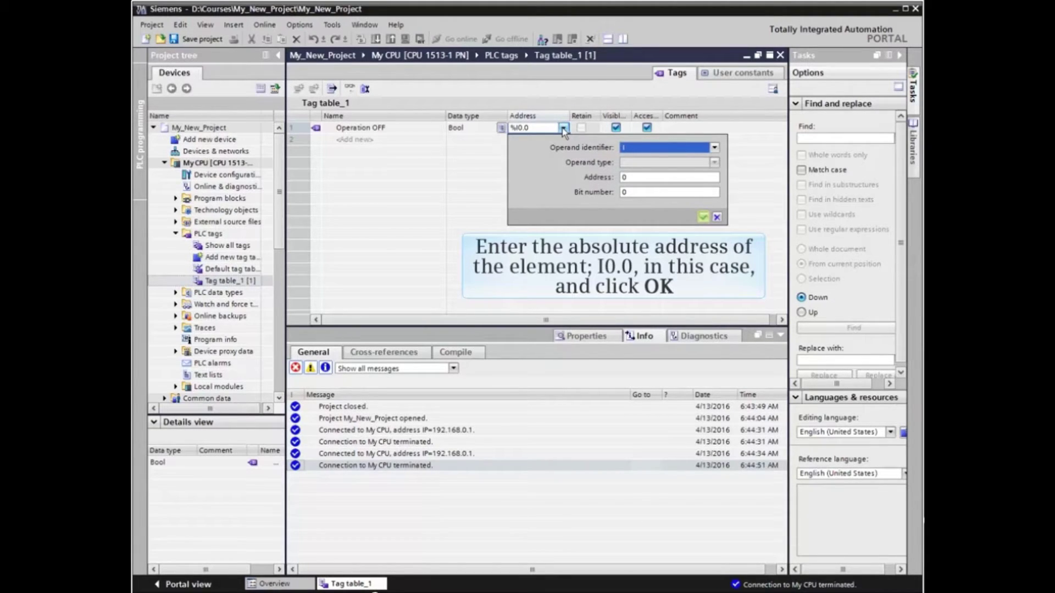
pyautogui.click(704, 217)
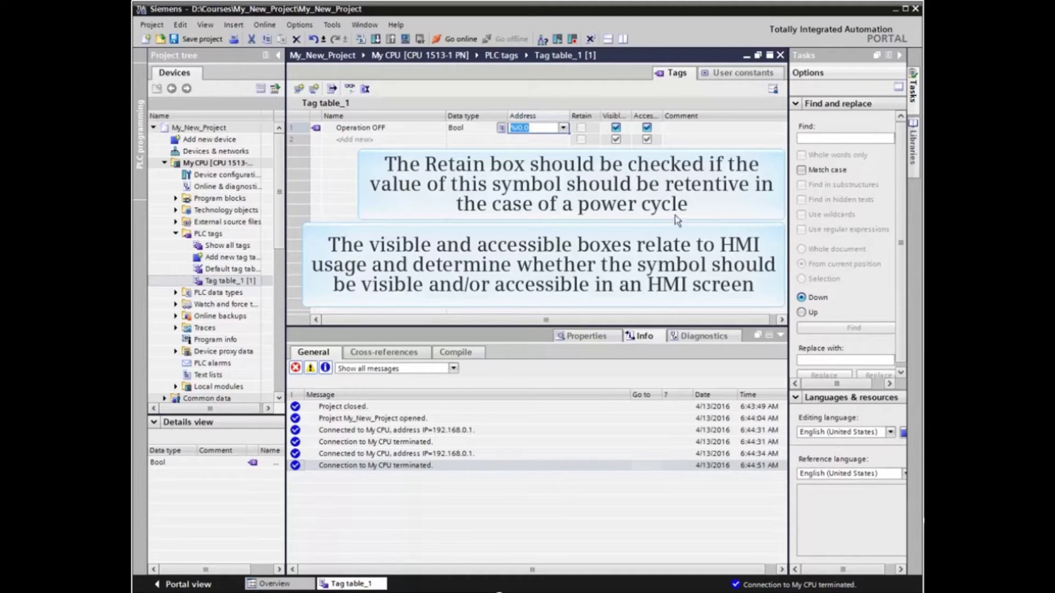
# Toggle Operation OFF's visibility off and back on, then add 'Operation ON' as a Bool tag
pyautogui.click(616, 127)
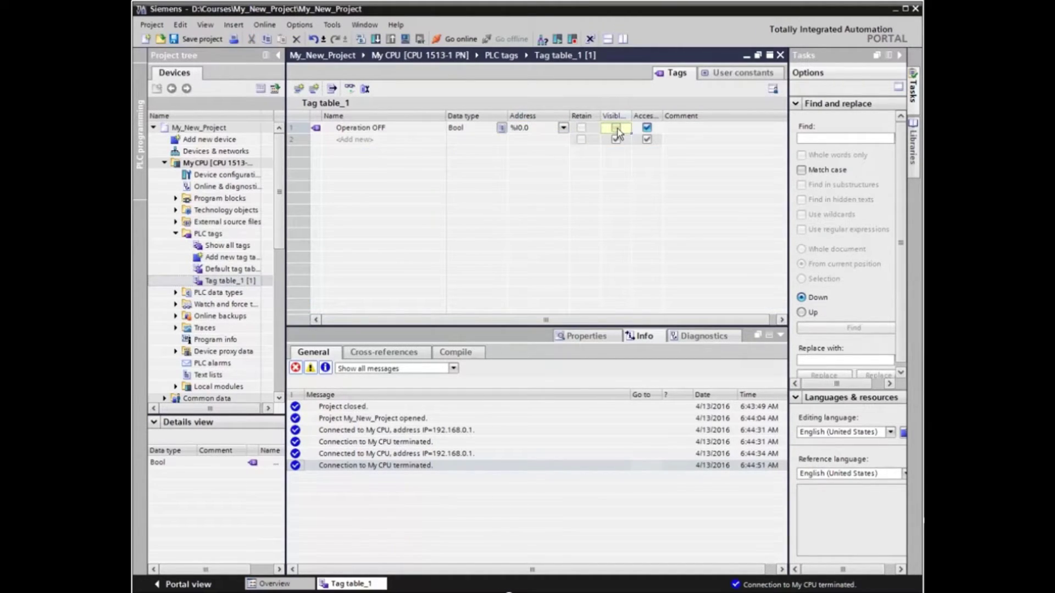
pyautogui.click(616, 128)
pyautogui.click(357, 140)
pyautogui.write('Operation ON')
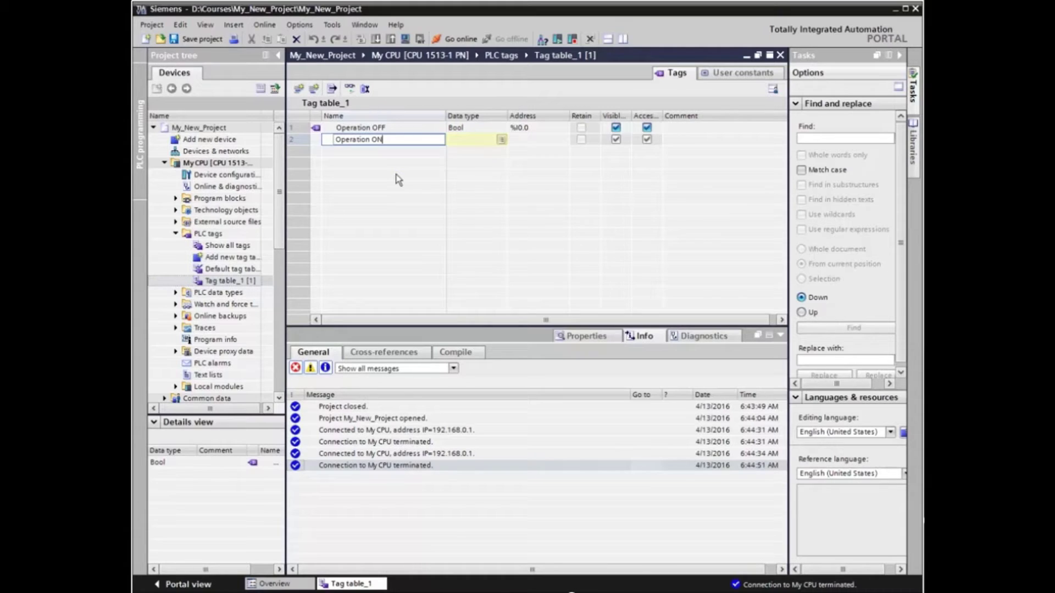
pyautogui.click(489, 143)
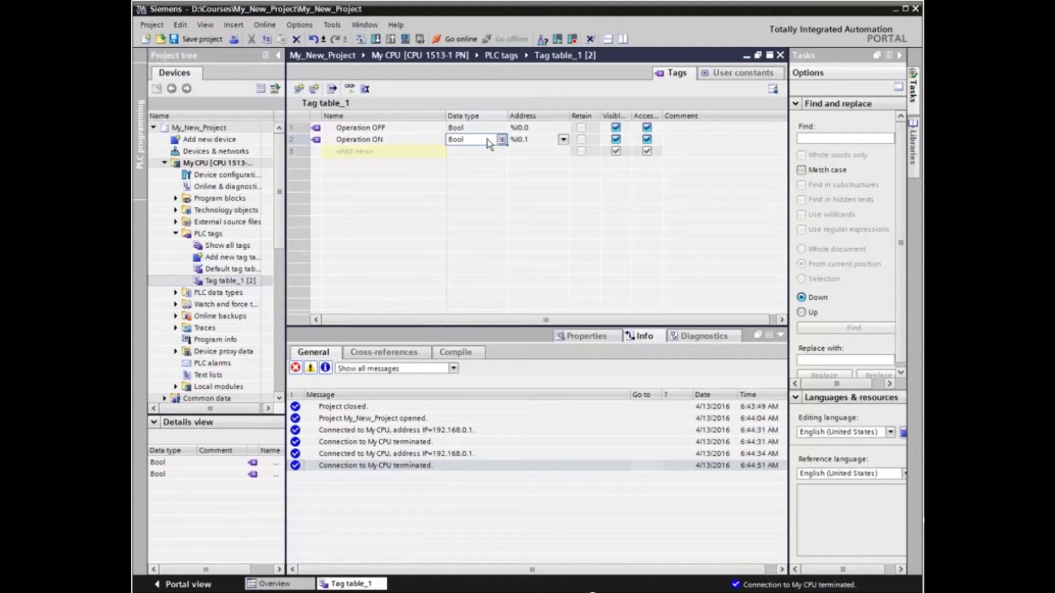
# Add Bool tags 'Jog Right', 'Jog Left' and 'Operation' in the next rows
pyautogui.click(346, 152)
pyautogui.write('Jog Right')
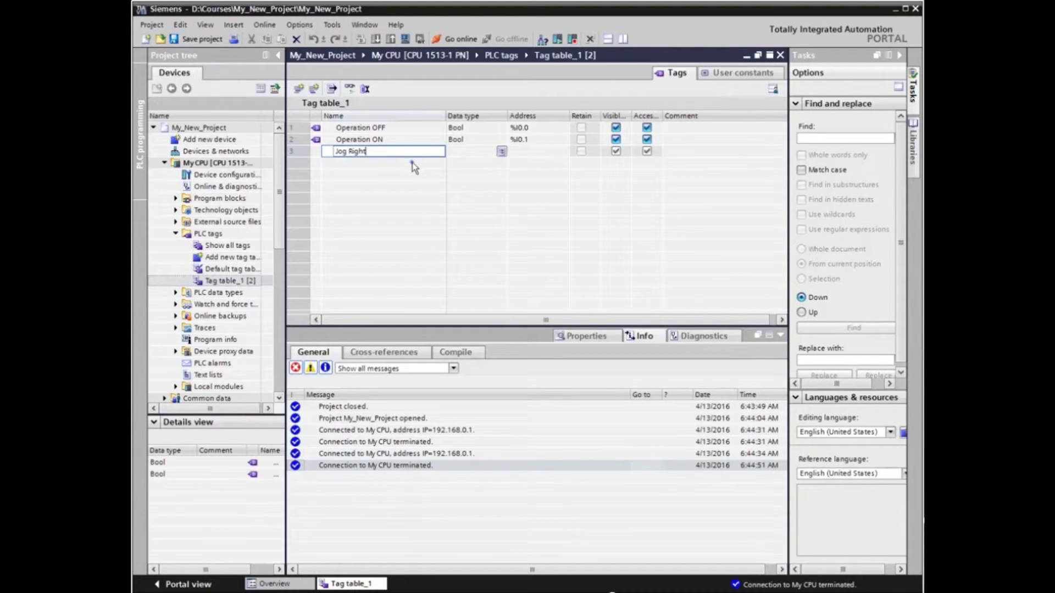
pyautogui.press('Return')
pyautogui.write('Jog Left')
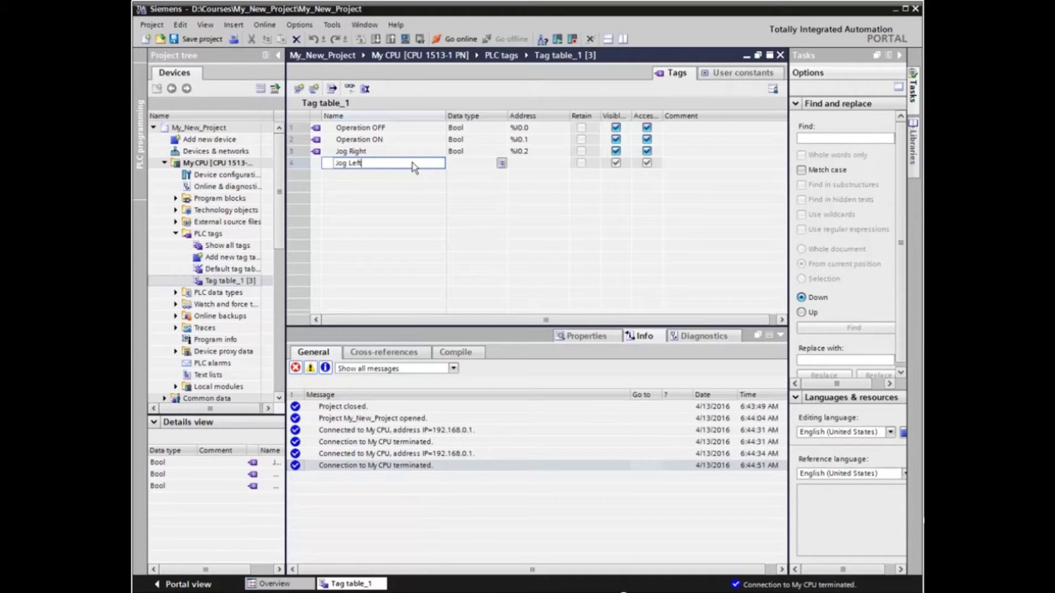
pyautogui.press('Return')
pyautogui.write('Operation')
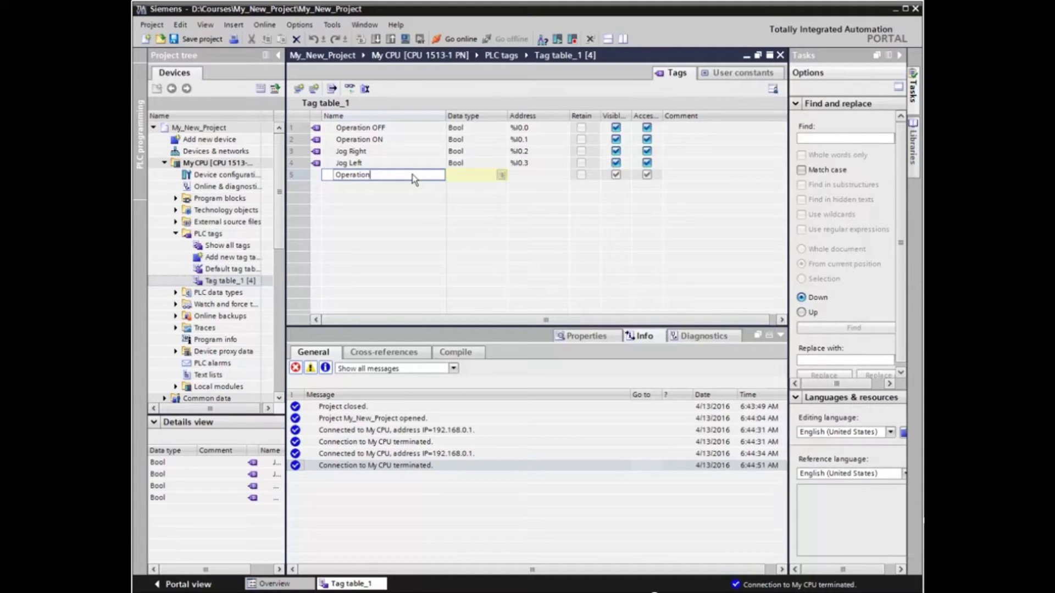
pyautogui.click(466, 176)
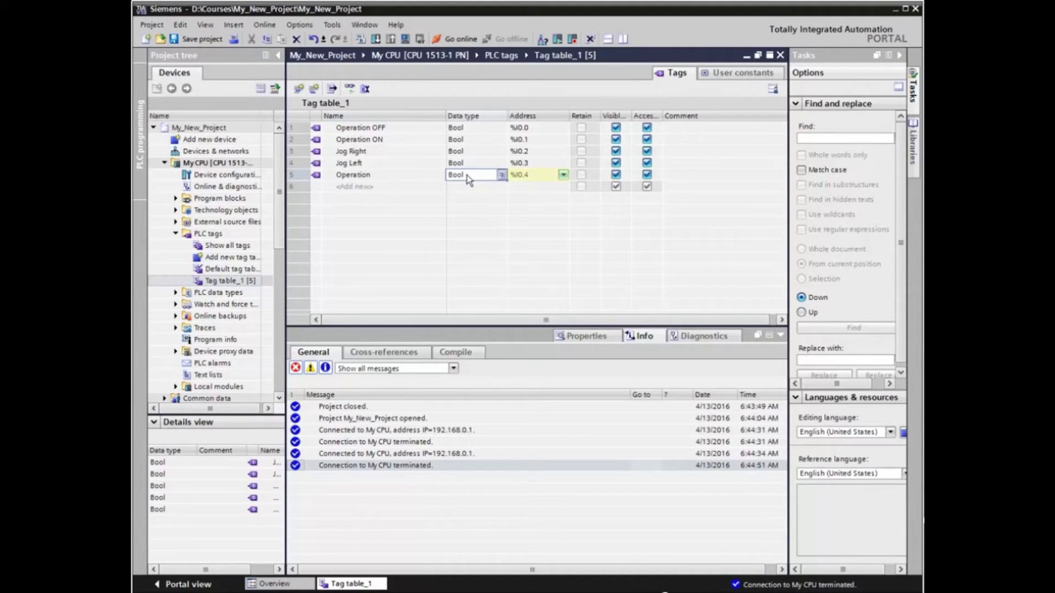
# Change the Operation tag's address to output %Q0.1 (operand Q, bit 1) and save
pyautogui.click(563, 175)
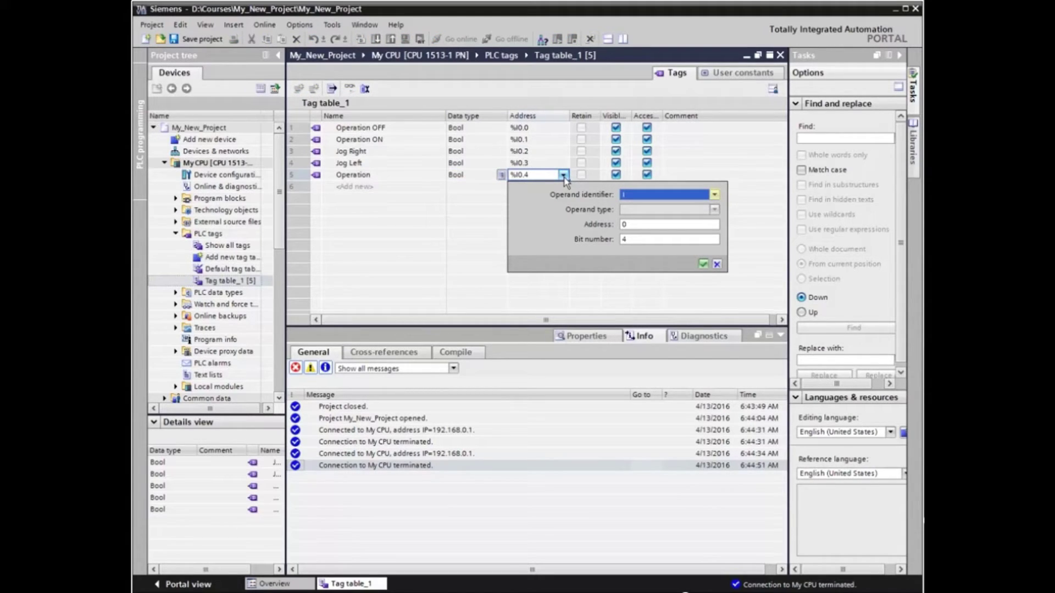
pyautogui.click(714, 195)
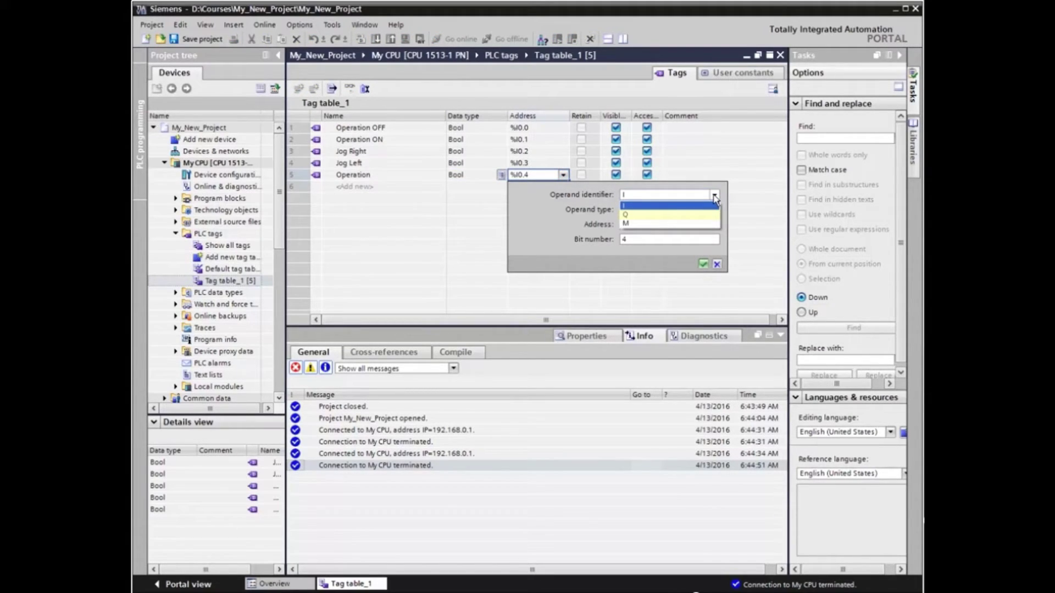
pyautogui.click(638, 215)
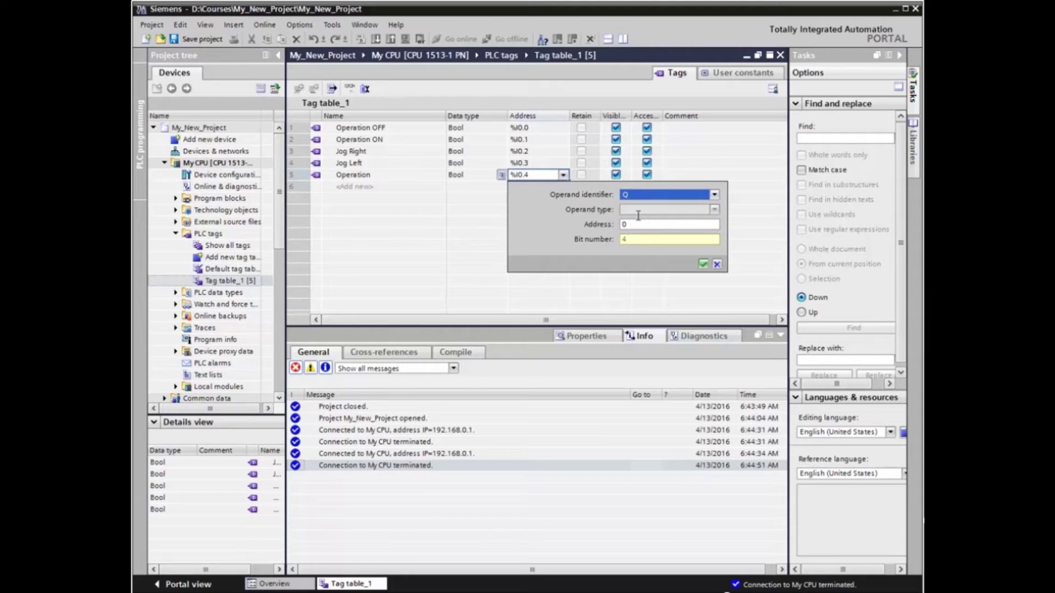
pyautogui.click(641, 239)
pyautogui.write('1')
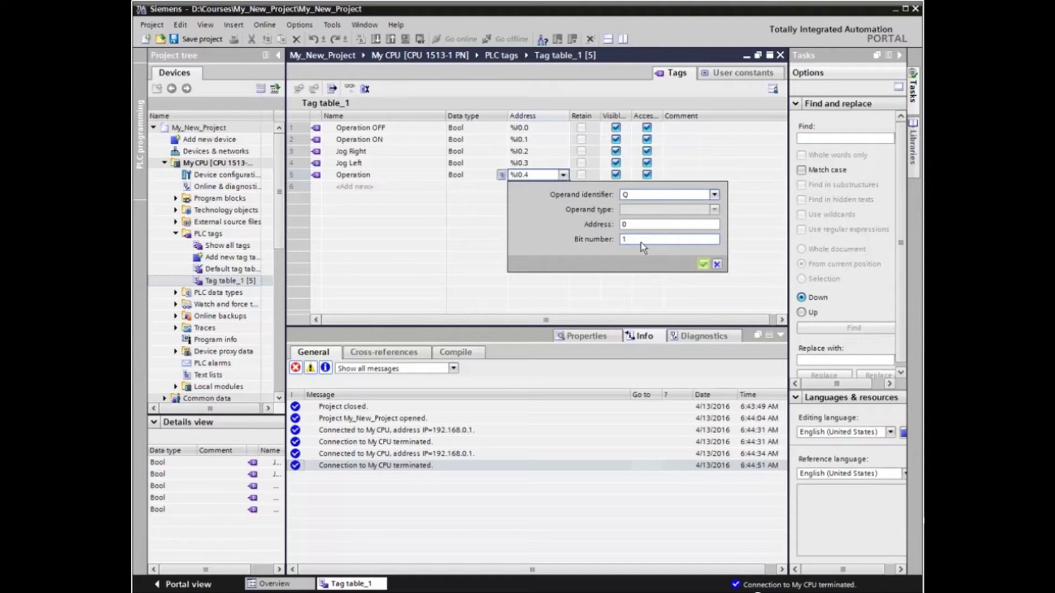
pyautogui.click(704, 265)
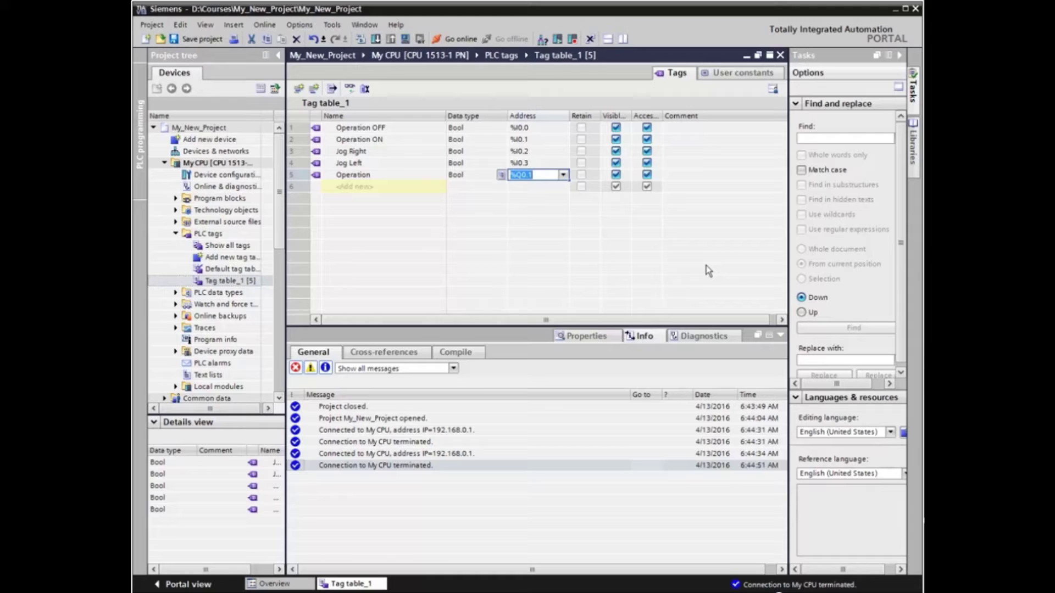
pyautogui.click(393, 192)
pyautogui.hotkey('ctrl', 's')
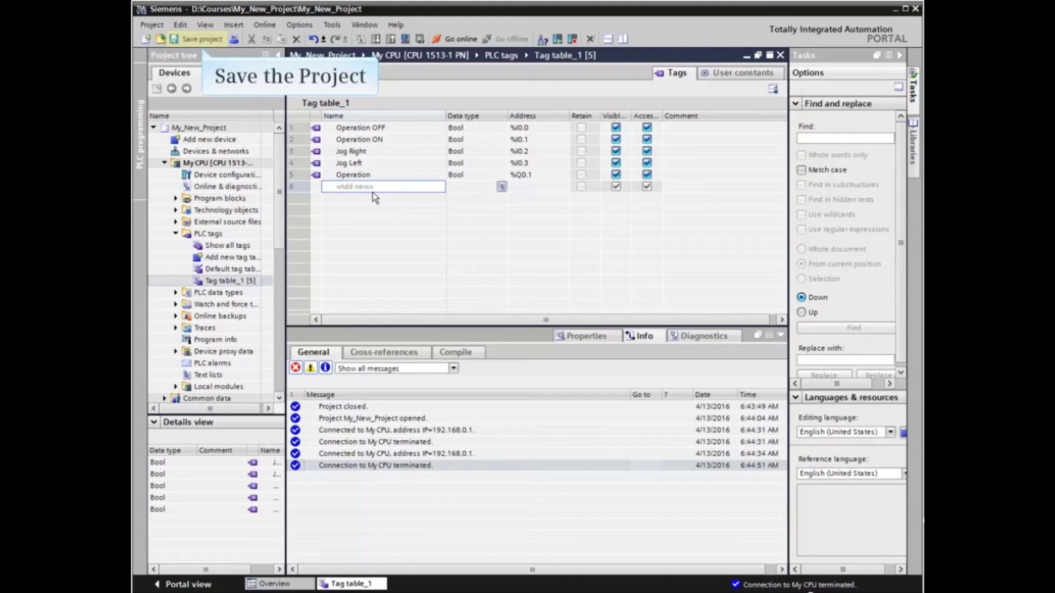
# Save and compile the project, then bring up the load preview for My CPU
pyautogui.click(184, 39)
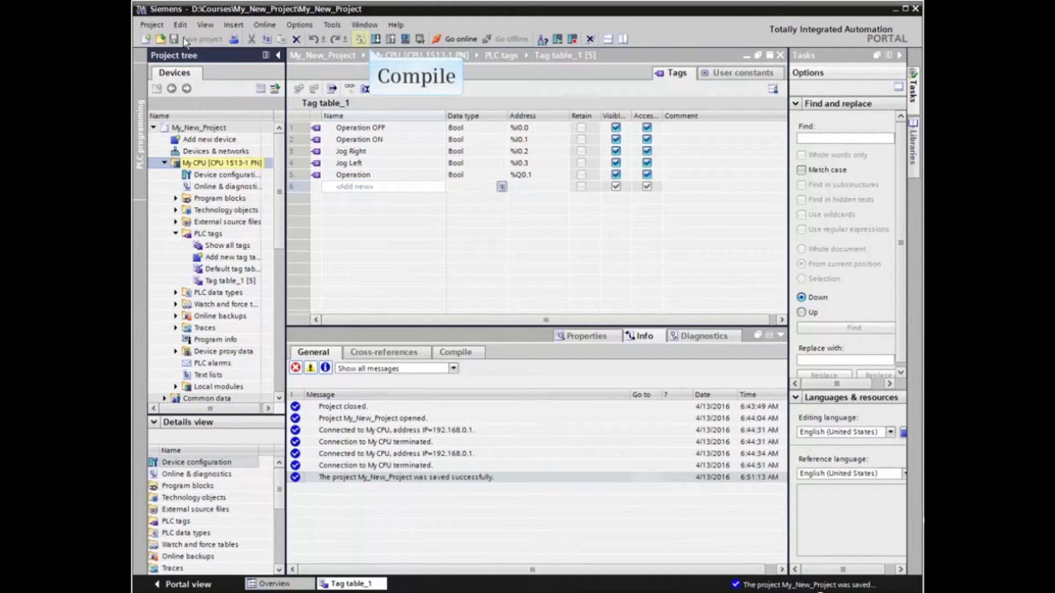
pyautogui.click(360, 39)
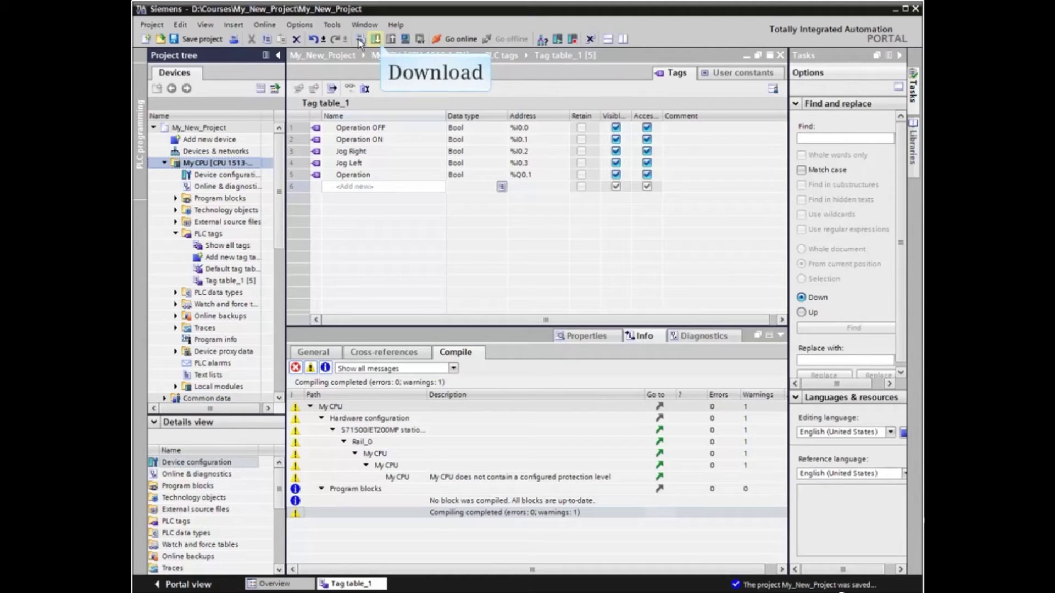
pyautogui.click(376, 39)
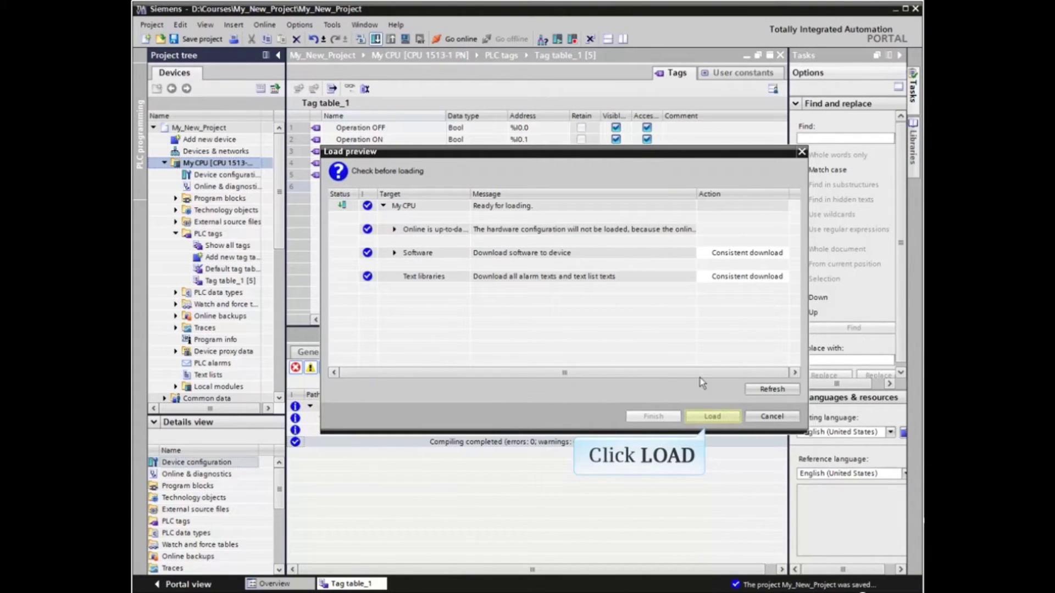
# Load the program onto My CPU and close the completed load results
pyautogui.click(703, 418)
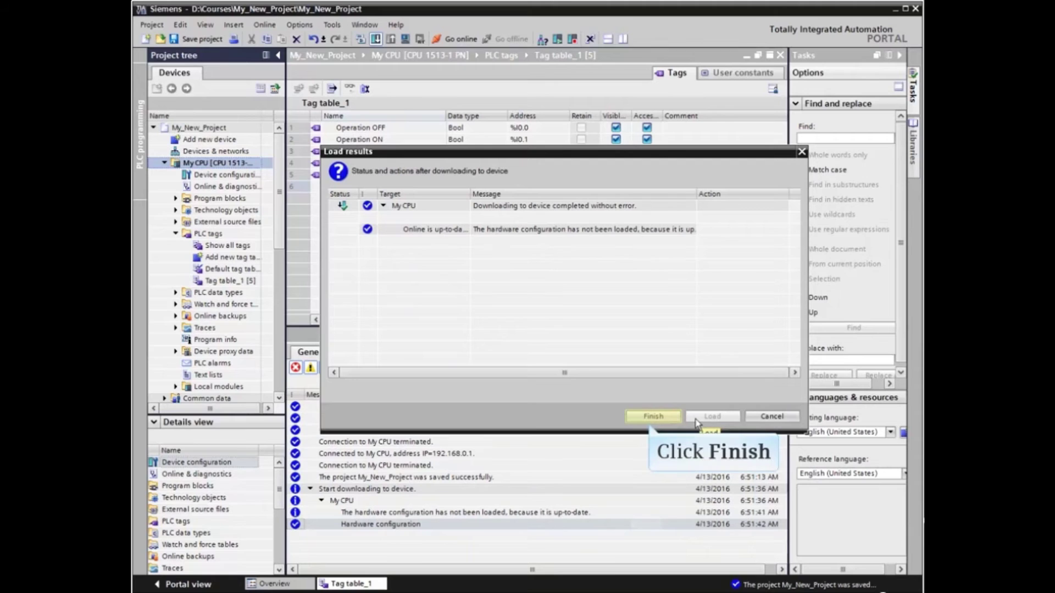
pyautogui.click(653, 418)
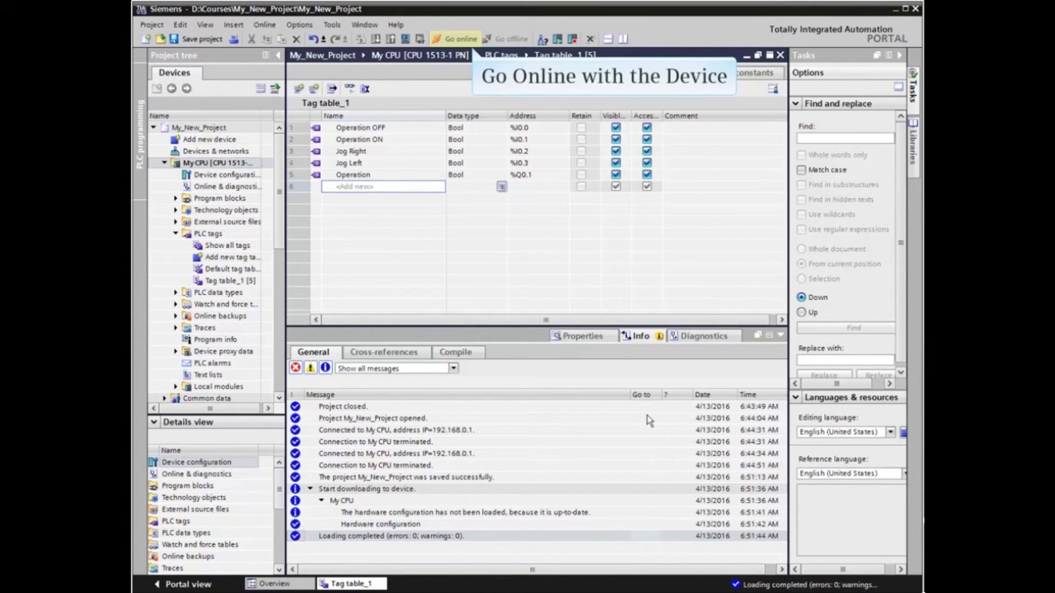
# Connect online to My CPU and monitor live values of all tags in Tag table_1
pyautogui.click(462, 39)
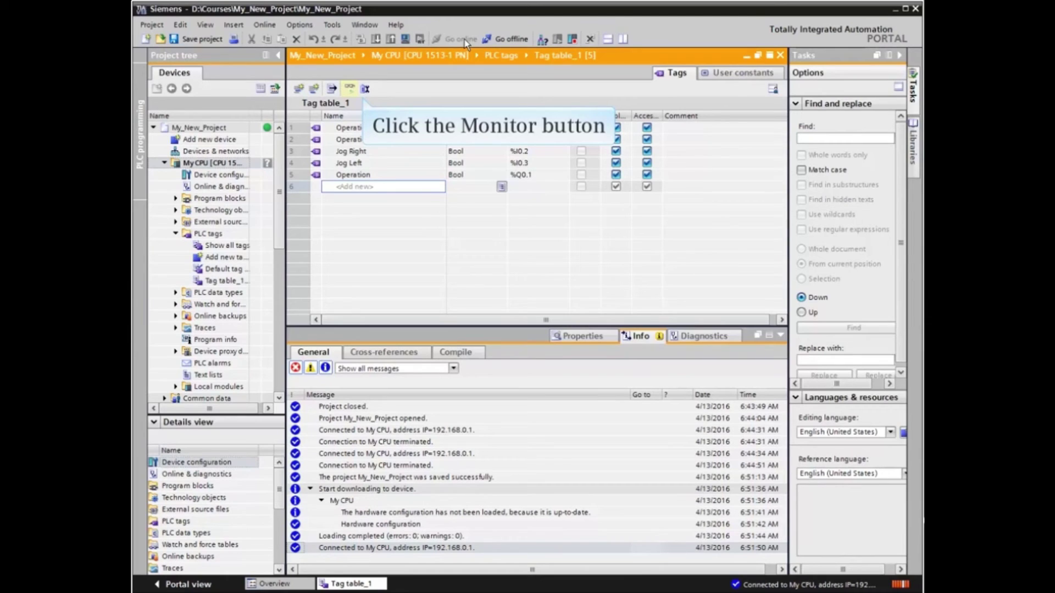
pyautogui.click(349, 88)
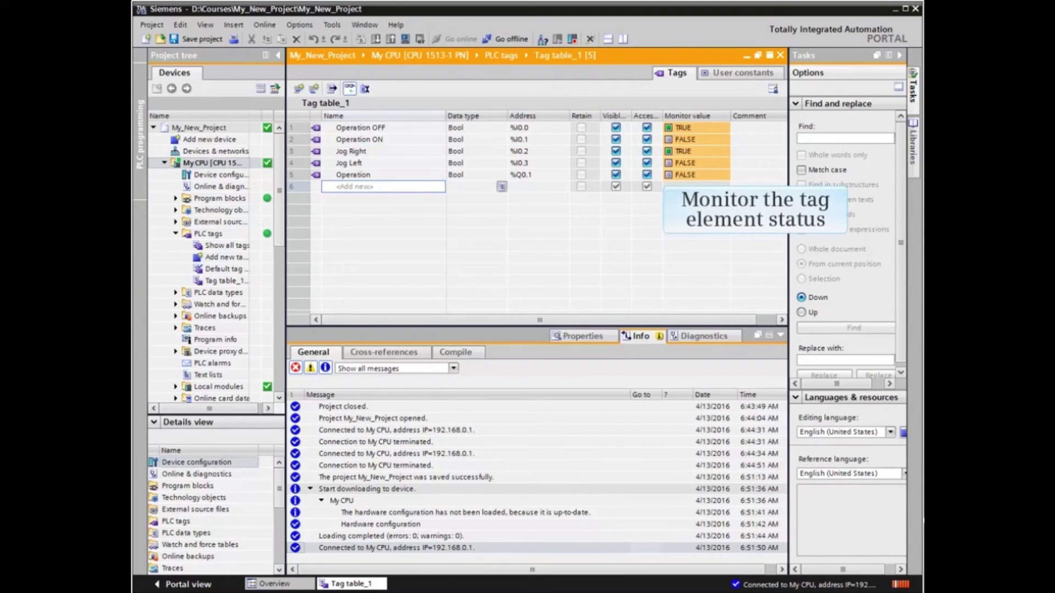